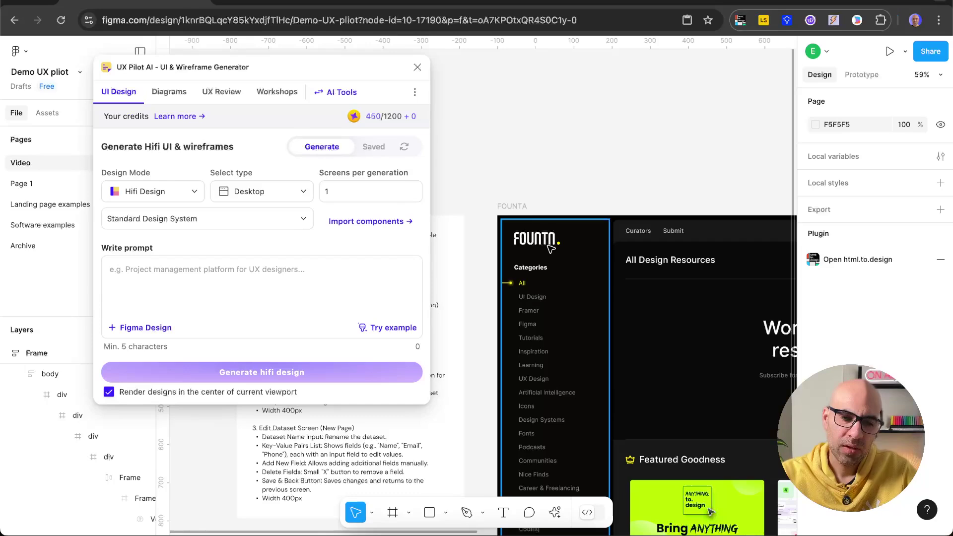
scroll(550, 248, "down", 10)
scroll(627, 243, "down", 5)
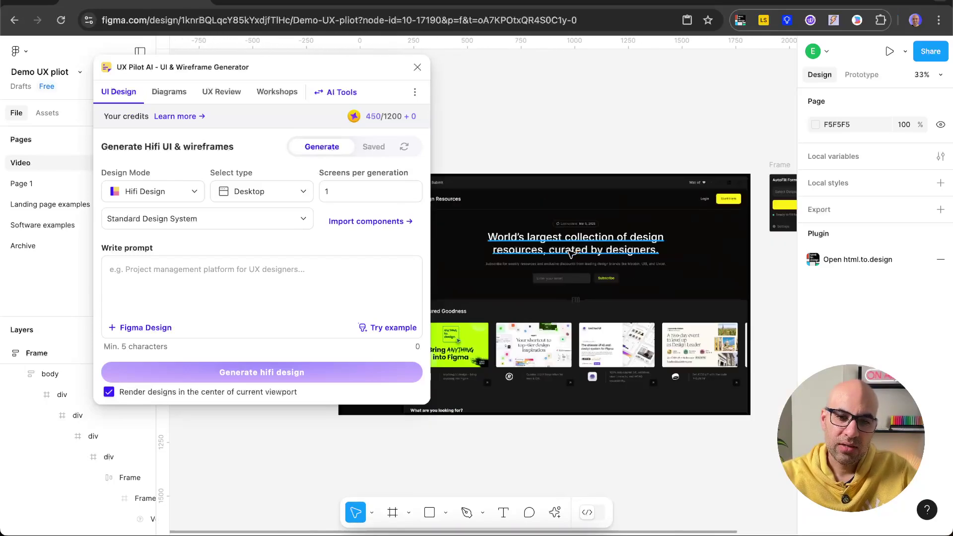
scroll(626, 243, "up", 3)
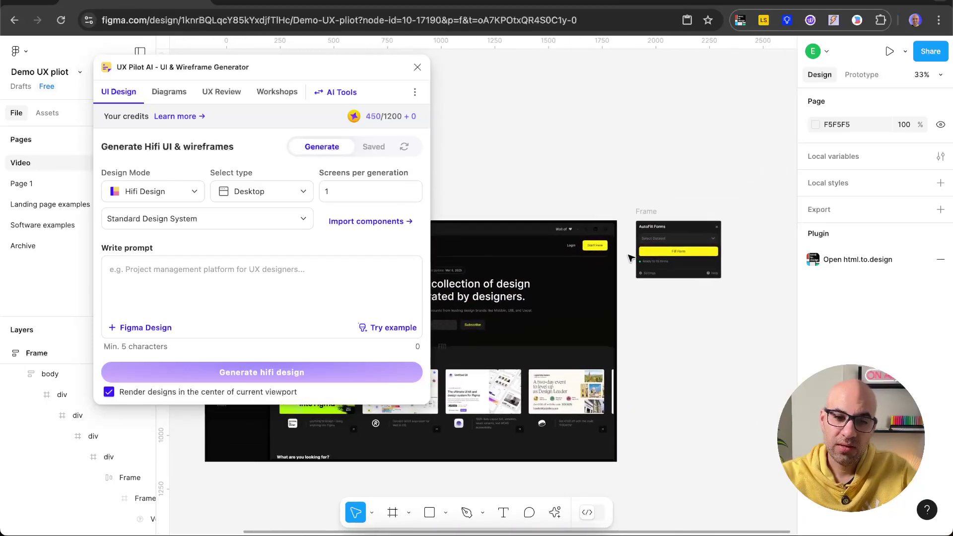
scroll(634, 253, "down", 3)
scroll(630, 251, "right", 3)
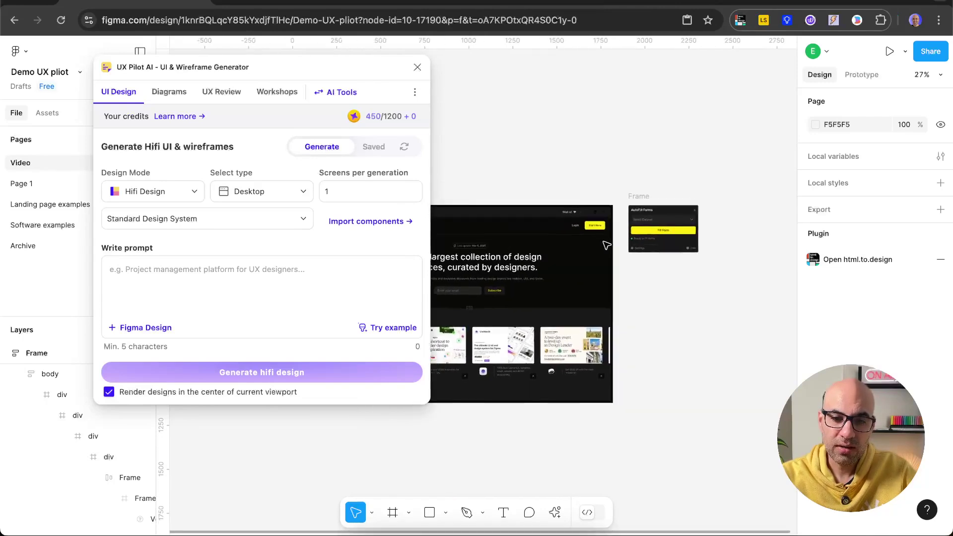
left_click(610, 243)
scroll(610, 244, "up", 10)
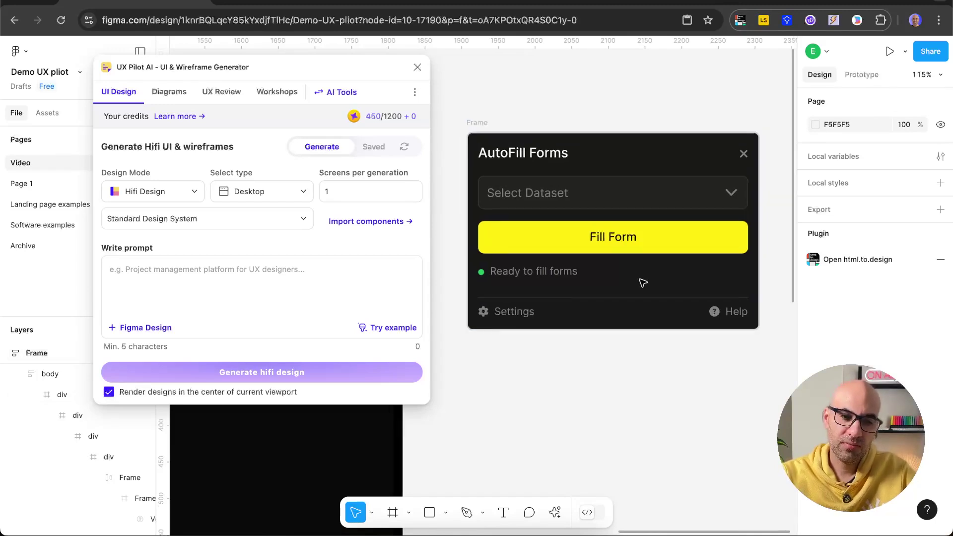
scroll(640, 318, "down", 10)
scroll(651, 349, "left", 5)
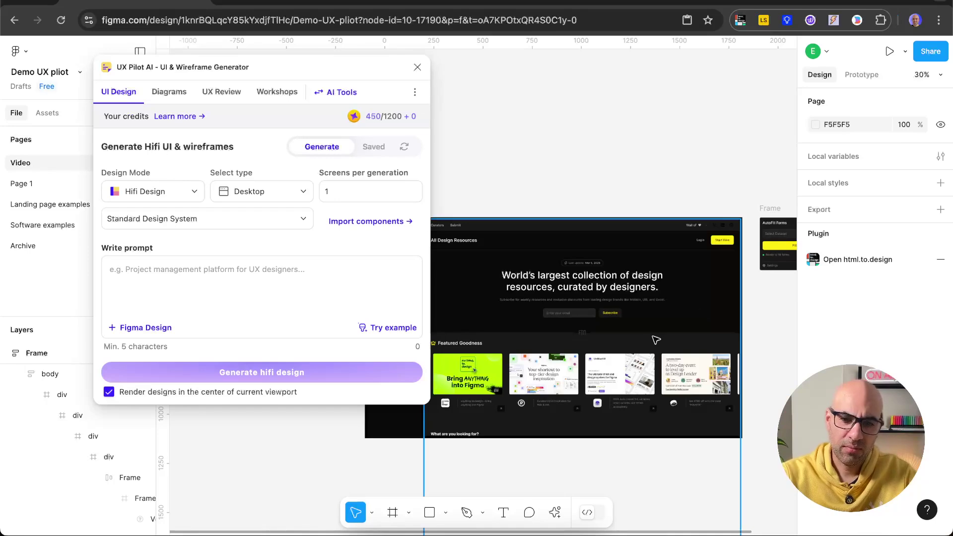
scroll(721, 295, "up", 5)
scroll(721, 295, "right", 5)
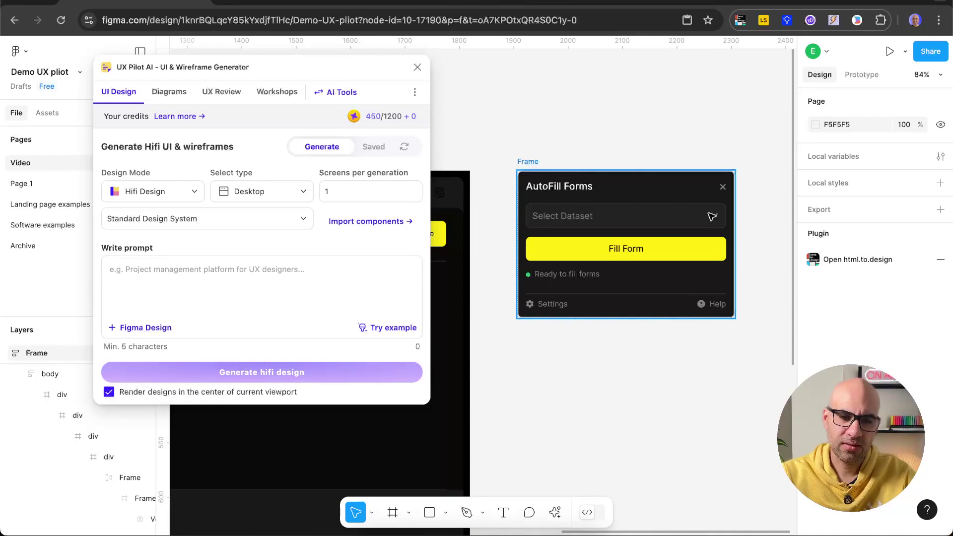
- Move the A4-1 board next to the AutoFill Forms frame and add that frame as the prompt's reference image
scroll(712, 217, "down", 10)
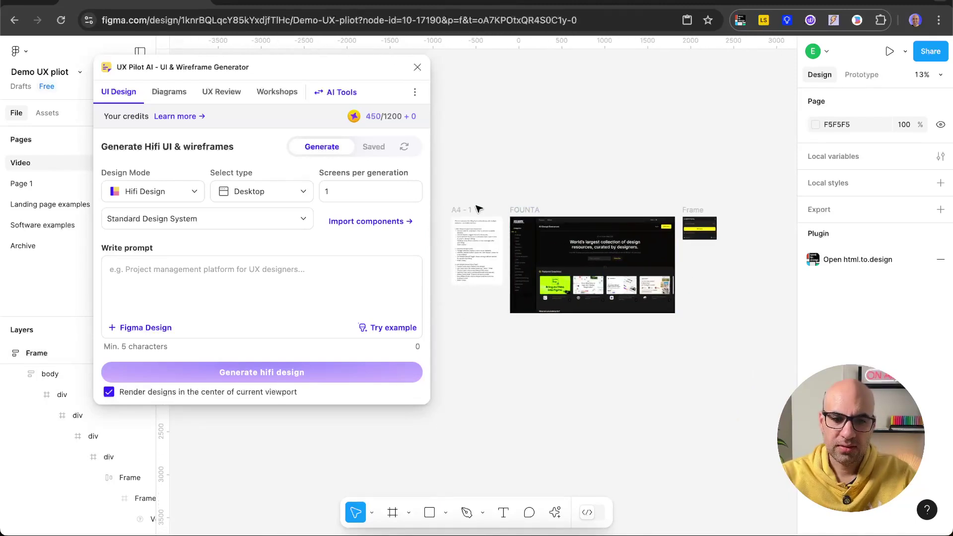
left_click_drag(467, 210, 763, 226)
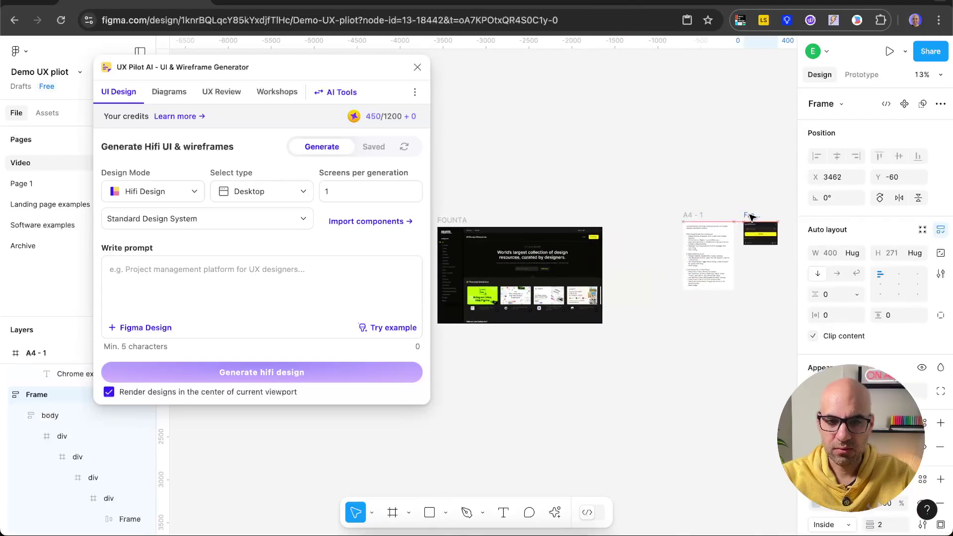
scroll(672, 248, "up", 5)
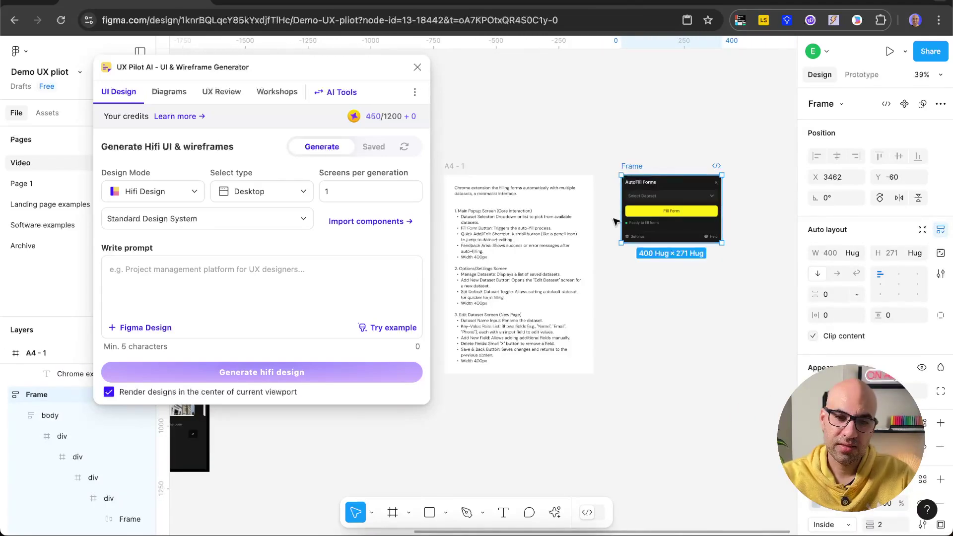
left_click(126, 328)
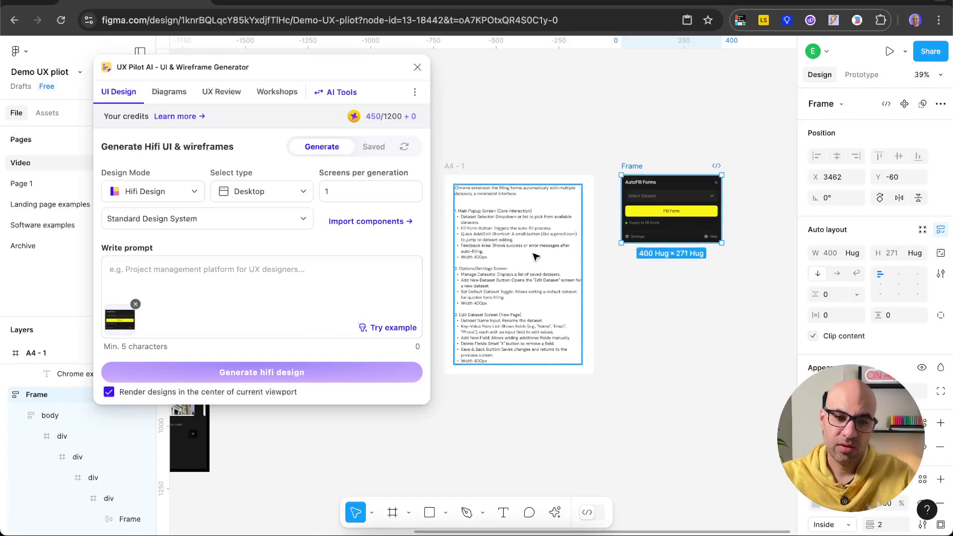
scroll(526, 240, "up", 5)
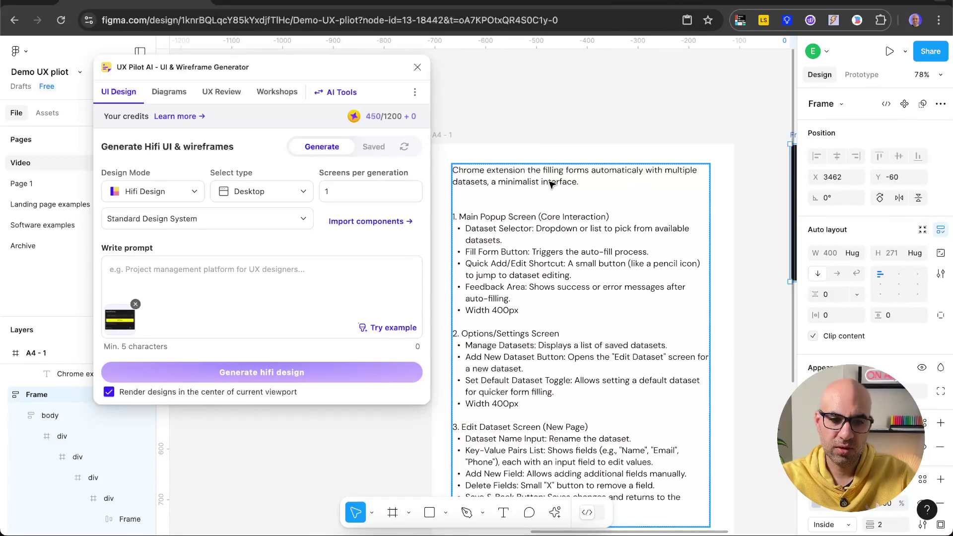
- Wrap the A4-1 spec text in auto layout and paste its section 2 (Options/Settings Screen) into the prompt
left_click(493, 285)
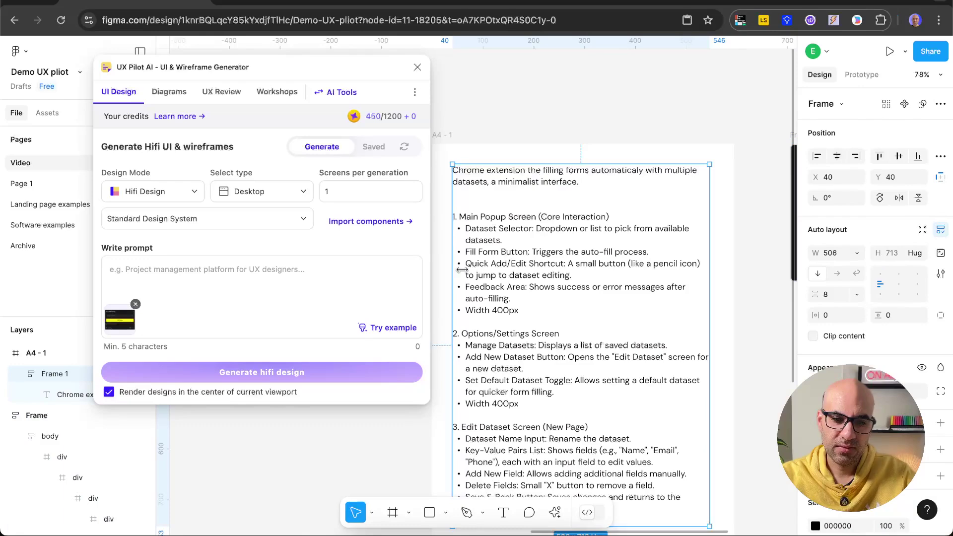
key("shift+a")
double_click(516, 377)
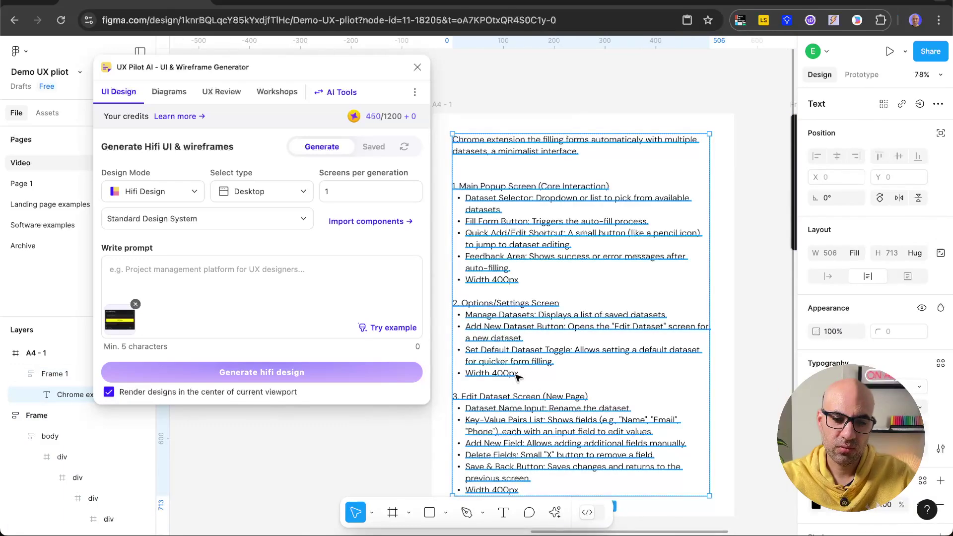
double_click(516, 377)
left_click_drag(519, 373, 452, 304)
key("ctrl+c")
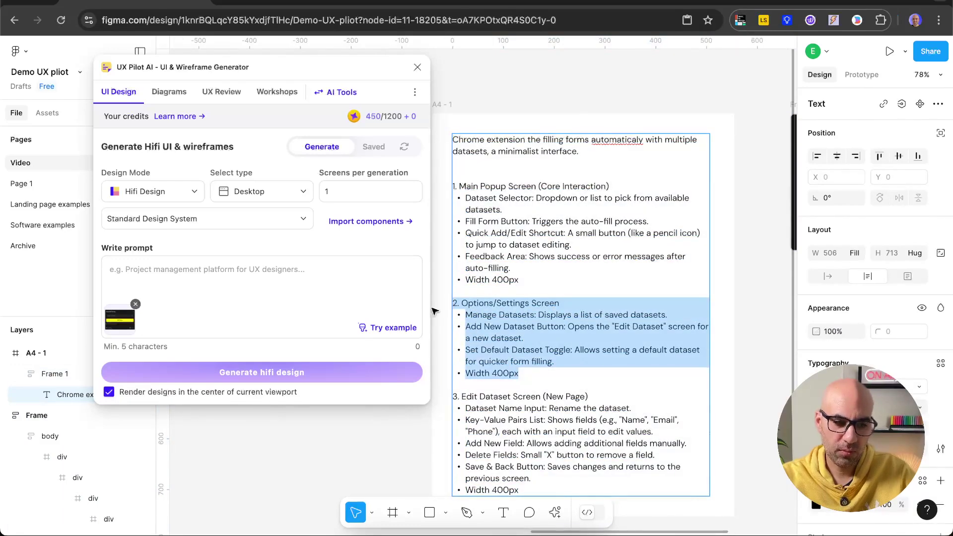
left_click(168, 281)
key("ctrl+v")
- Add the spec's opening paragraph on its own line above section 2 in the prompt
left_click_drag(578, 152, 447, 123)
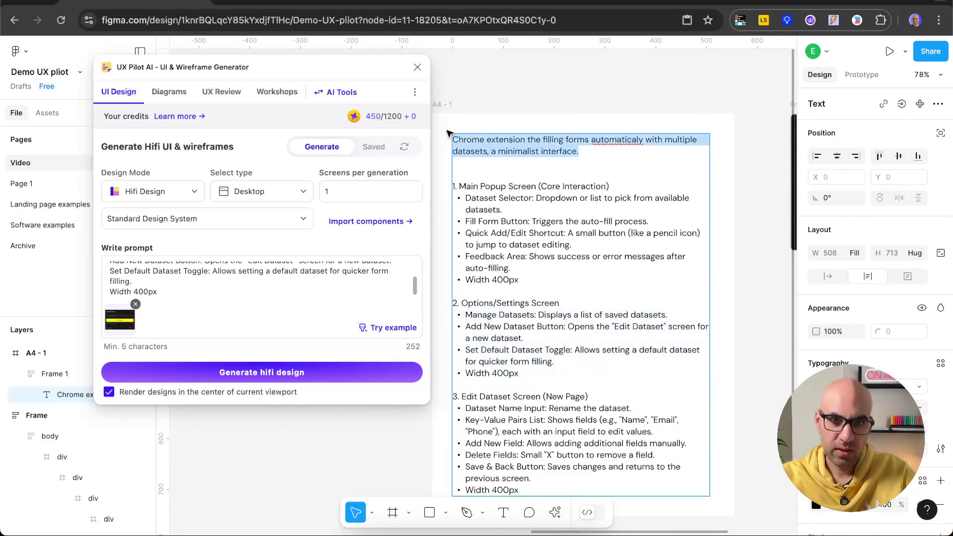
left_click(330, 278)
key("Return")
key("Up")
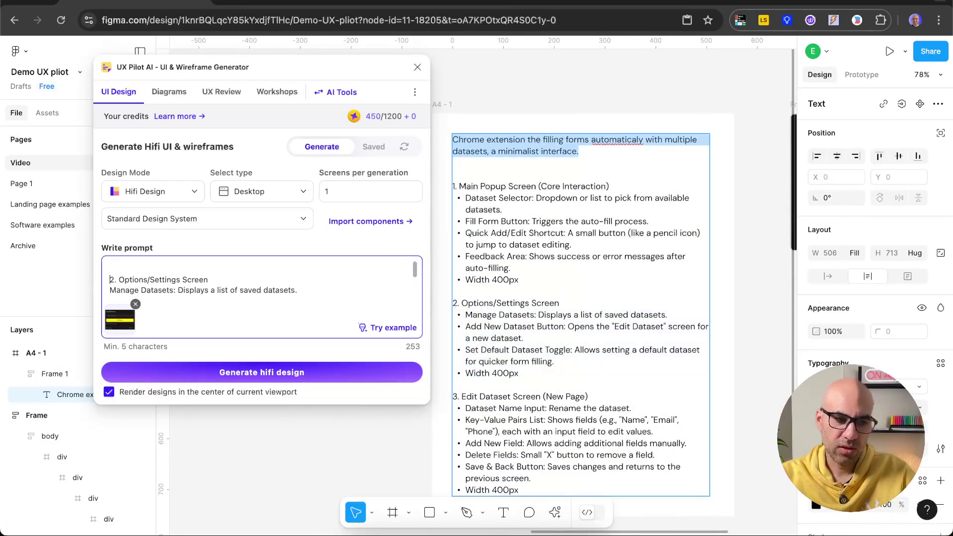
key("ctrl+v")
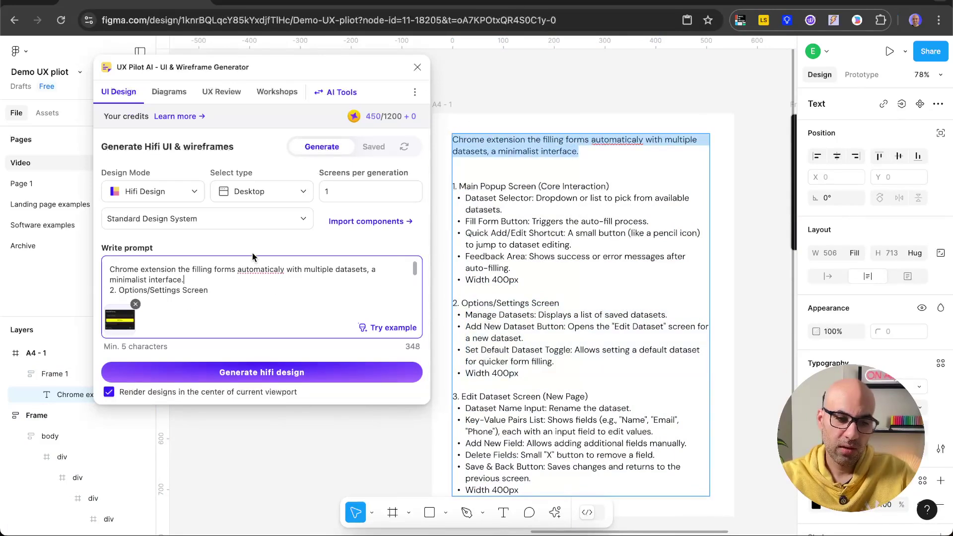
- Generate a single hifi design screen from the prompt
scroll(584, 322, "right", 10)
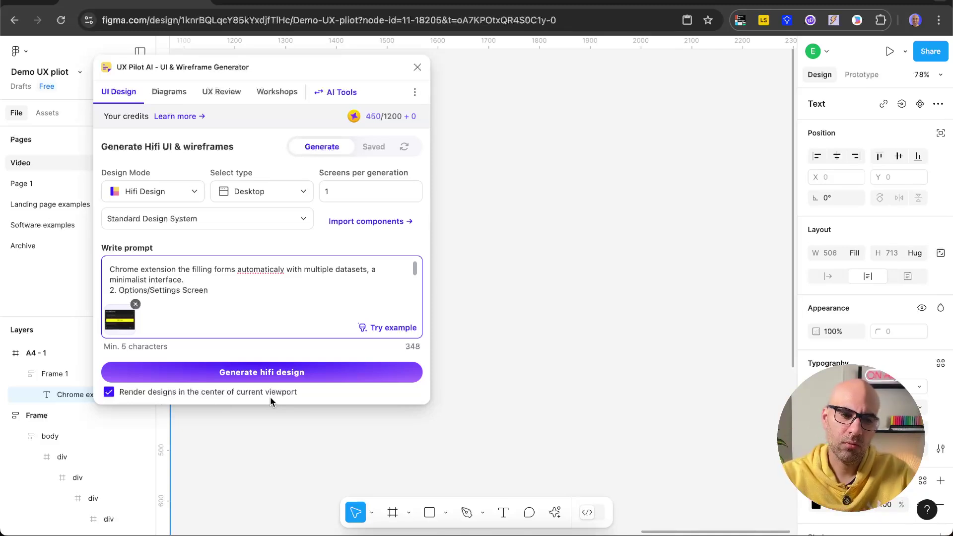
left_click(357, 191)
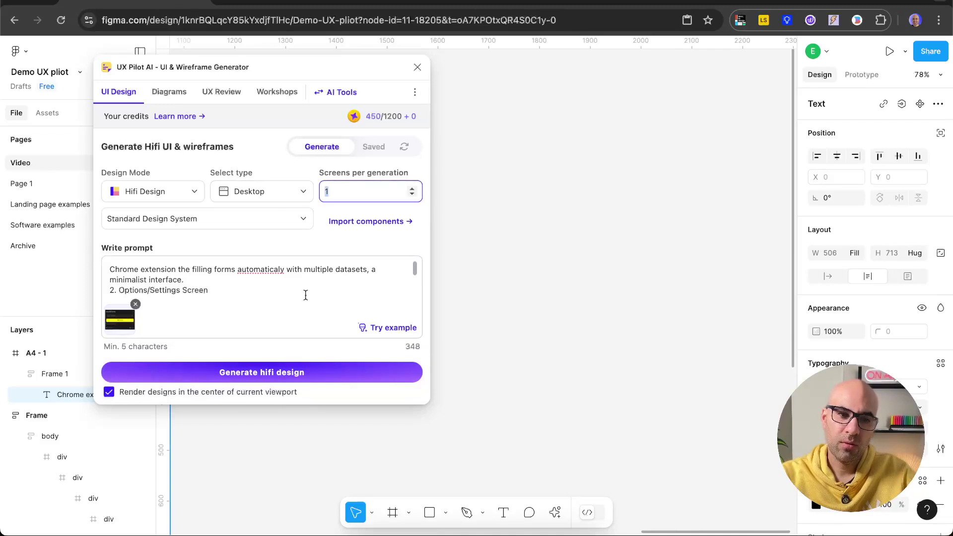
left_click(313, 371)
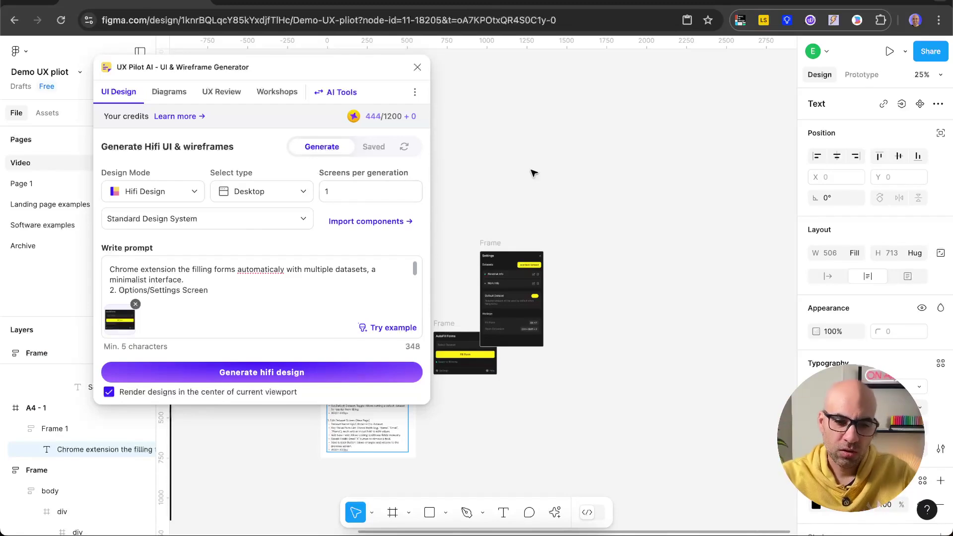
- Position the Settings frame next to the AutoFill Forms popup with top edges aligned
left_click_drag(499, 247, 525, 327)
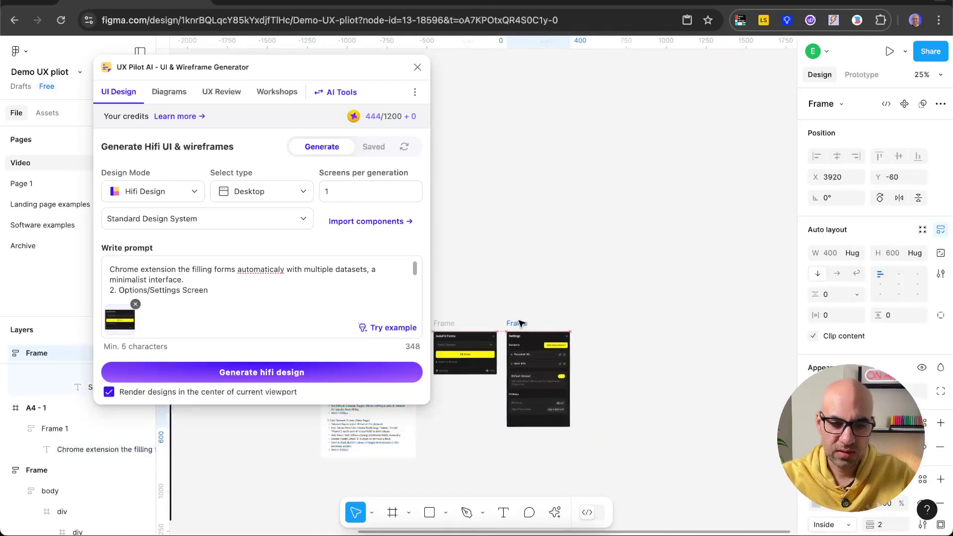
key("Escape")
scroll(553, 430, "up", 5)
scroll(551, 190, "down", 4)
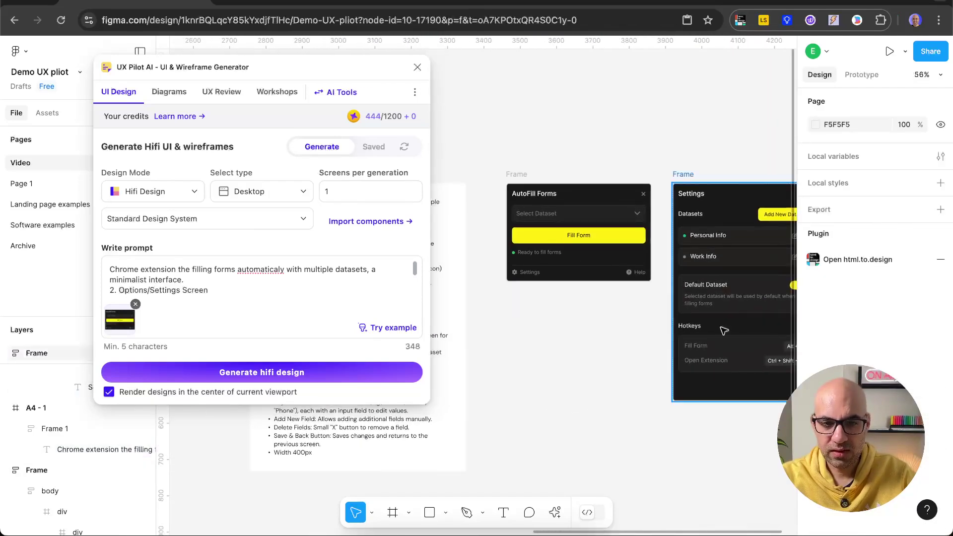
scroll(759, 331, "right", 3)
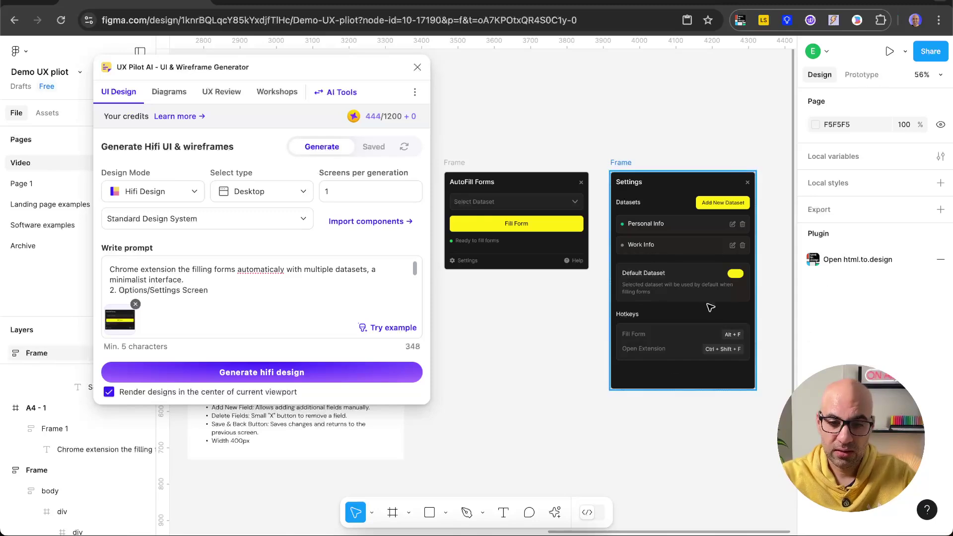
scroll(711, 308, "up", 2)
- Inspect the yellow Default Dataset toggle's properties, then deselect it
left_click(660, 266, "ctrl")
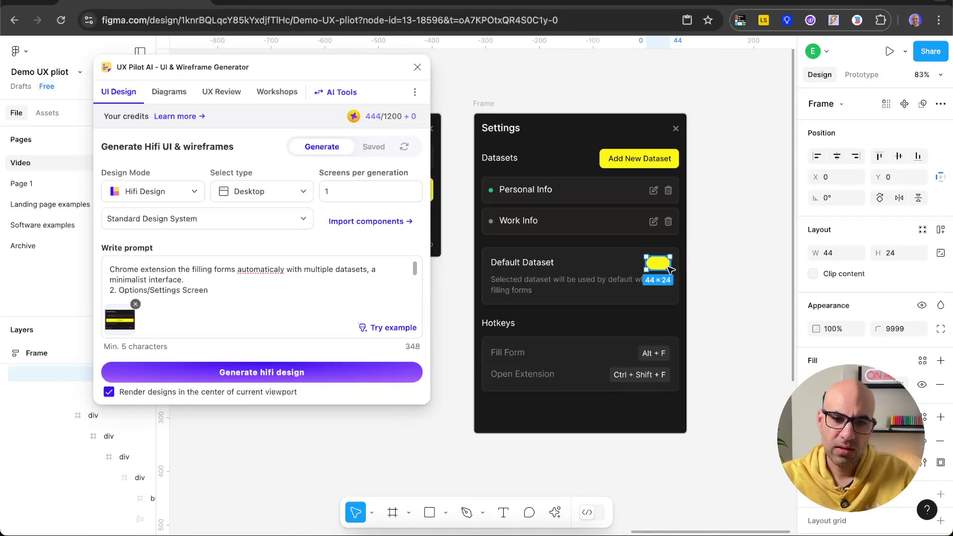
left_click(727, 292)
scroll(763, 284, "up", 3)
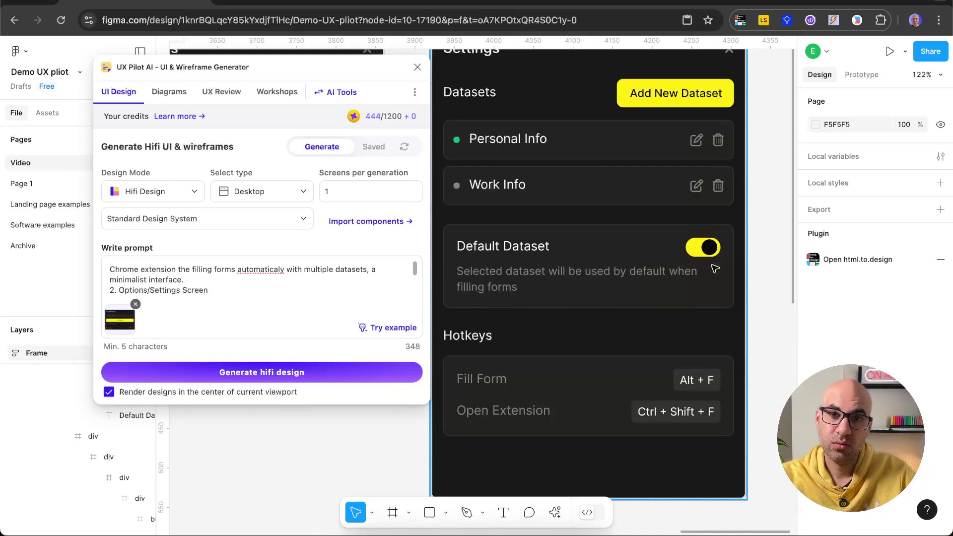
scroll(715, 268, "down", 5)
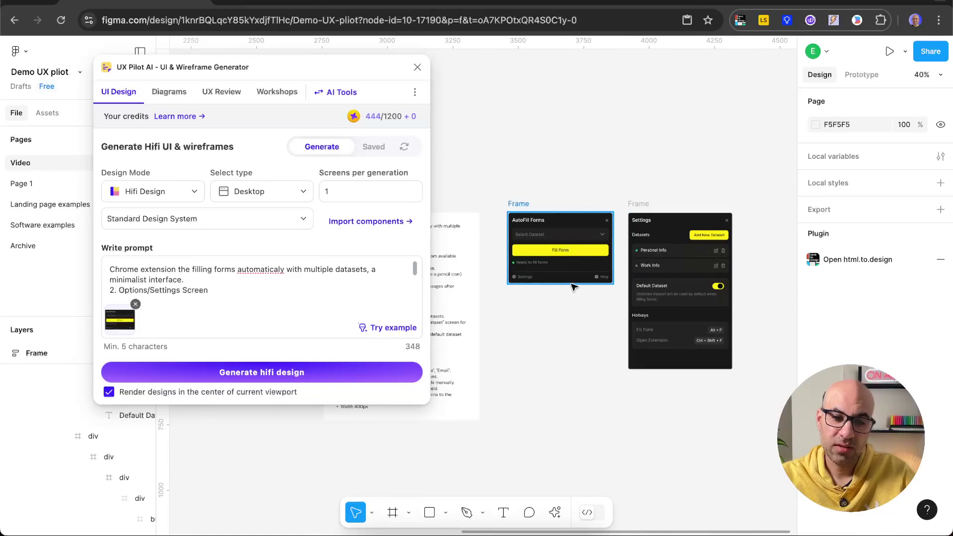
- Replace the prompt's Options/Settings Screen line with the copied Edit Dataset spec bullets
left_click(680, 306)
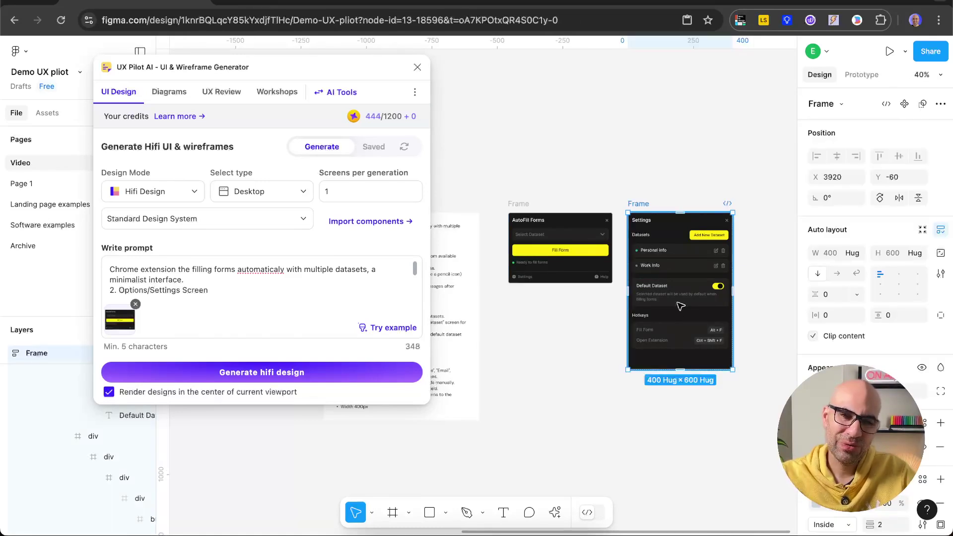
scroll(680, 307, "up", 5)
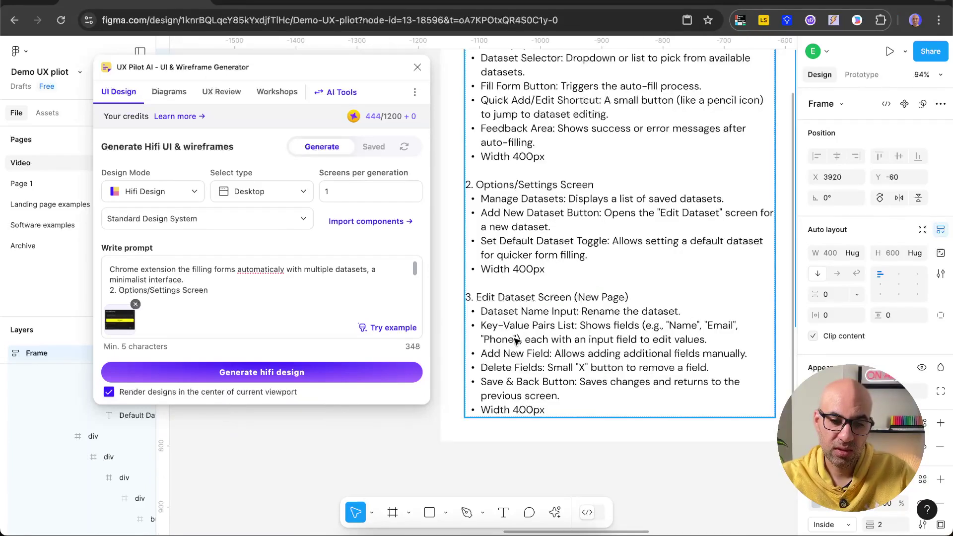
double_click(543, 408)
left_click_drag(545, 410, 459, 305)
scroll(459, 305, "down", 5)
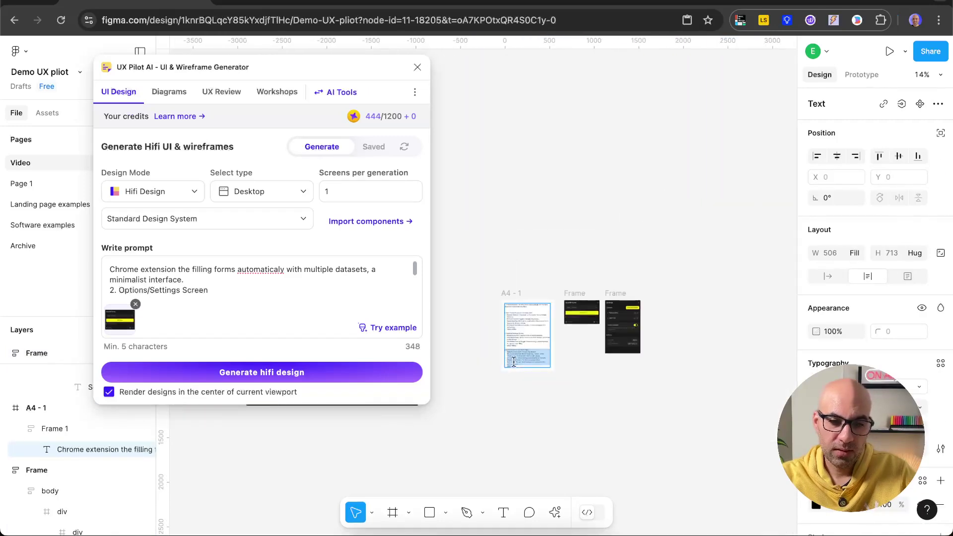
left_click(239, 291)
triple_click(239, 291)
key("ctrl+v")
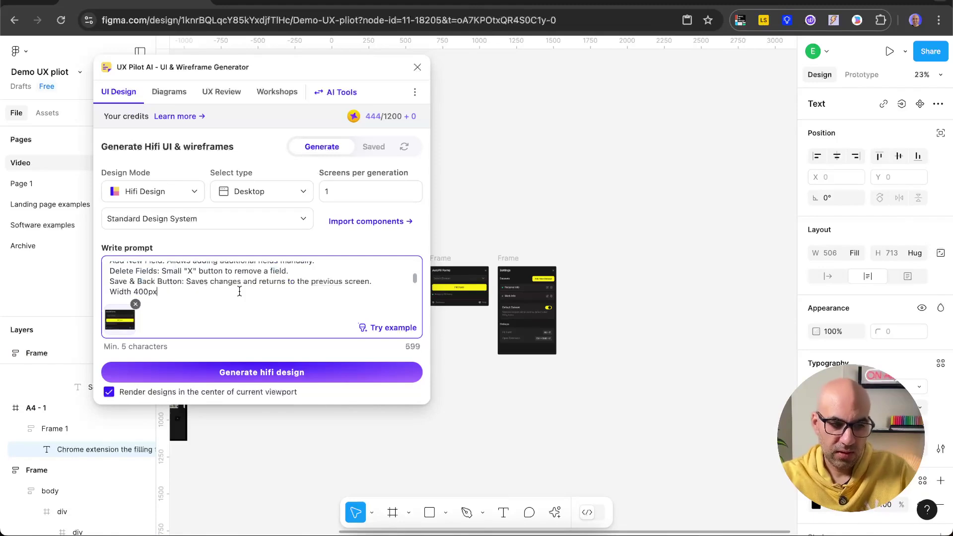
- Attach the Settings screen as reference and generate the Edit Dataset hifi design
left_click(515, 263)
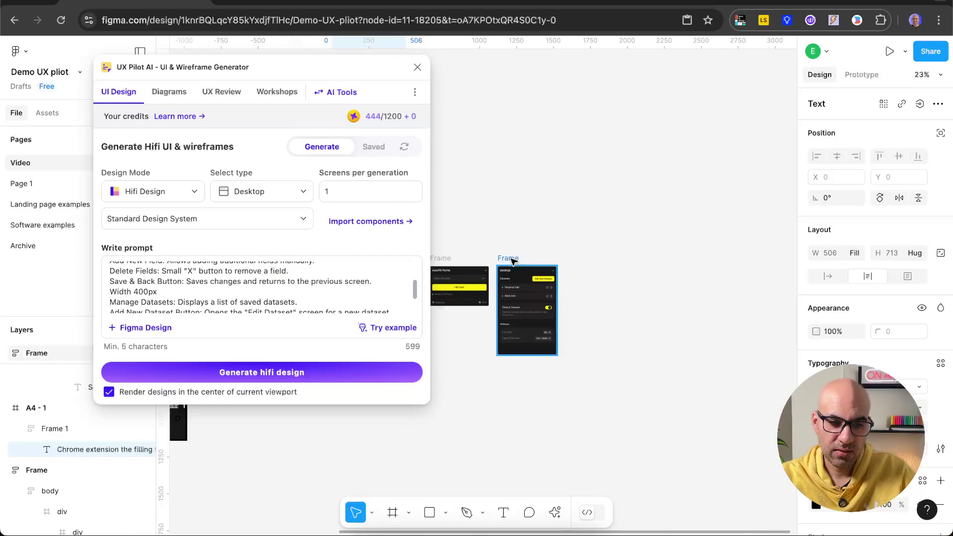
left_click(159, 334)
left_click(196, 378)
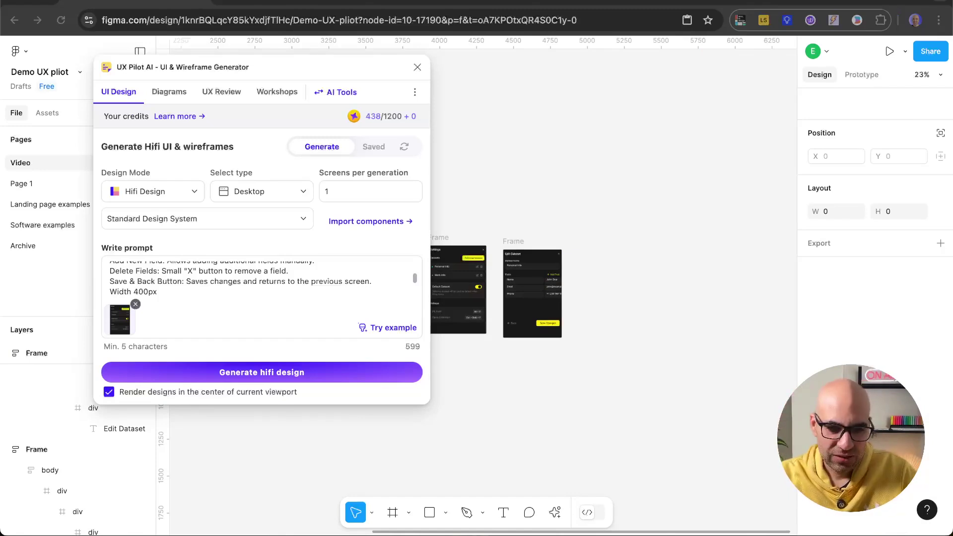
- Inspect the Edit Dataset frame's Fields group and its Name and Email label boxes
scroll(585, 278, "up", 10, "ctrl")
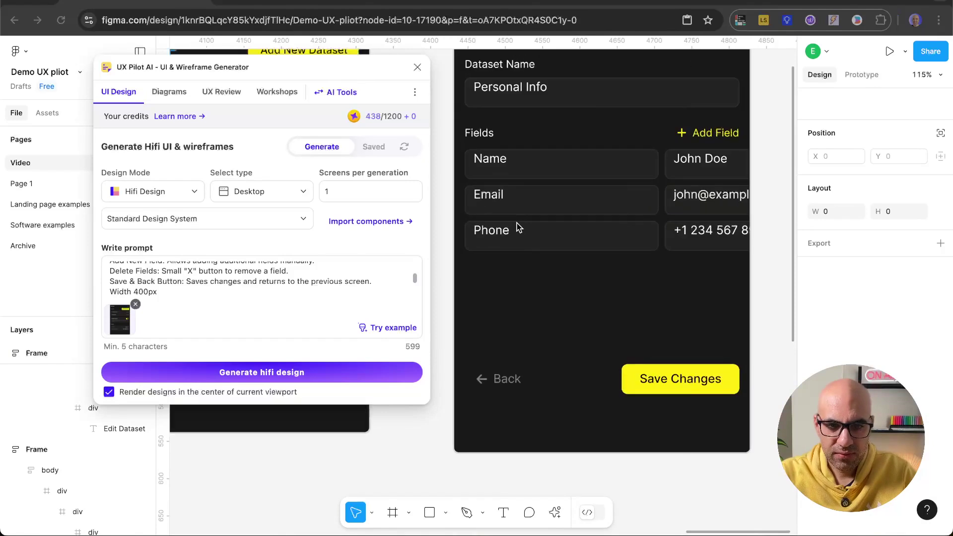
scroll(519, 228, "down", 5)
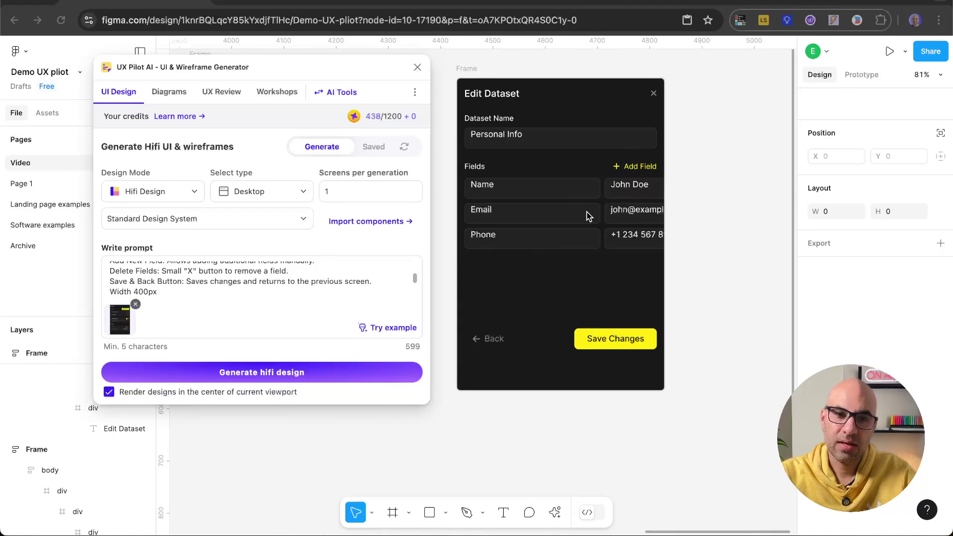
left_click(576, 190)
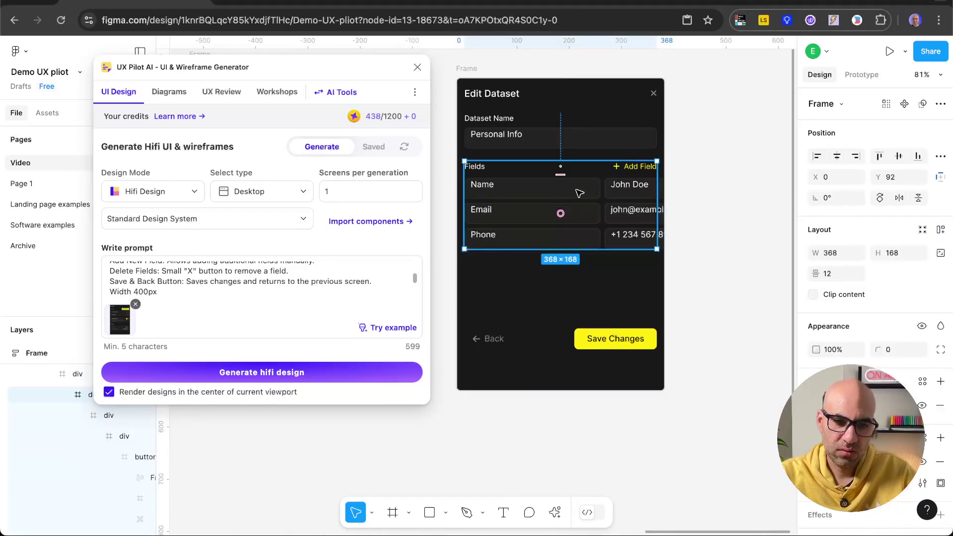
left_click(579, 193)
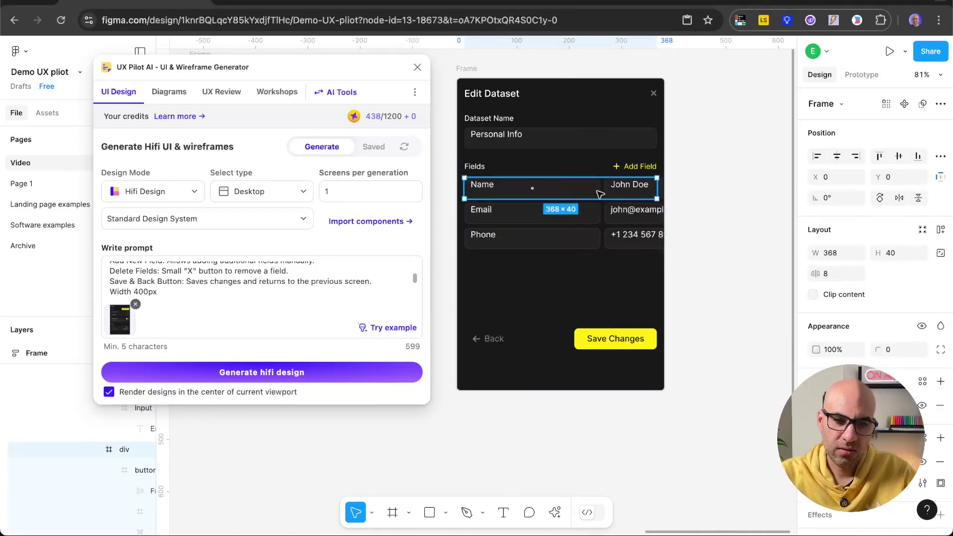
left_click(521, 193)
left_click(546, 213)
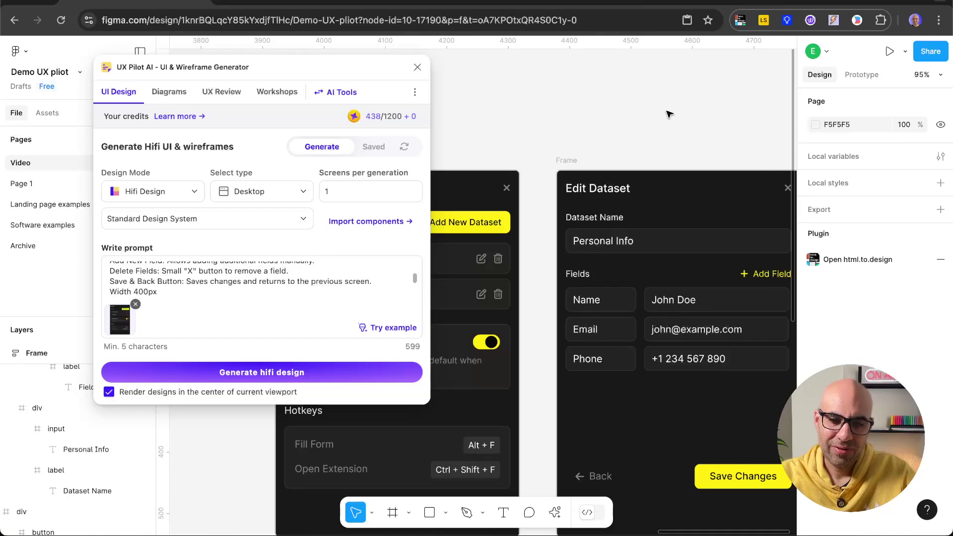
scroll(669, 114, "down", 5)
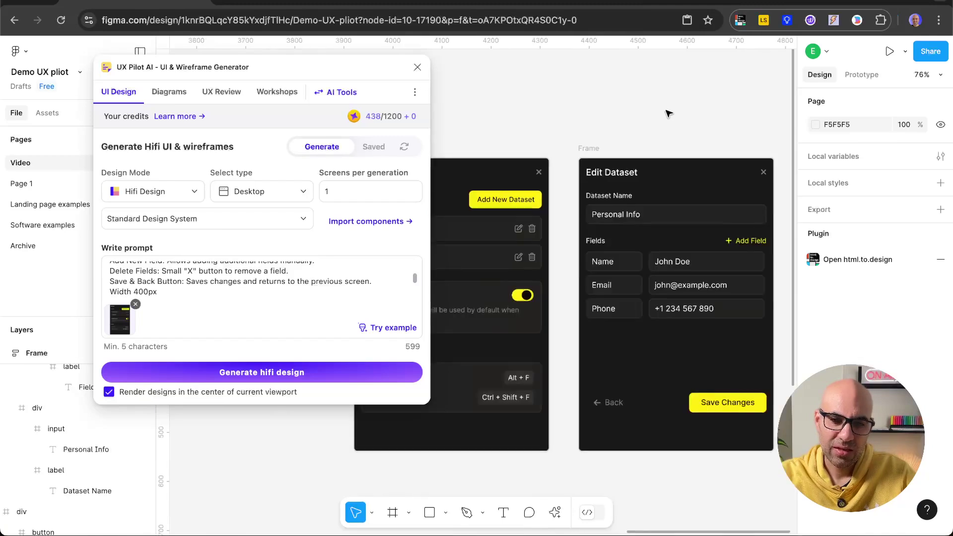
scroll(670, 161, "right", 5)
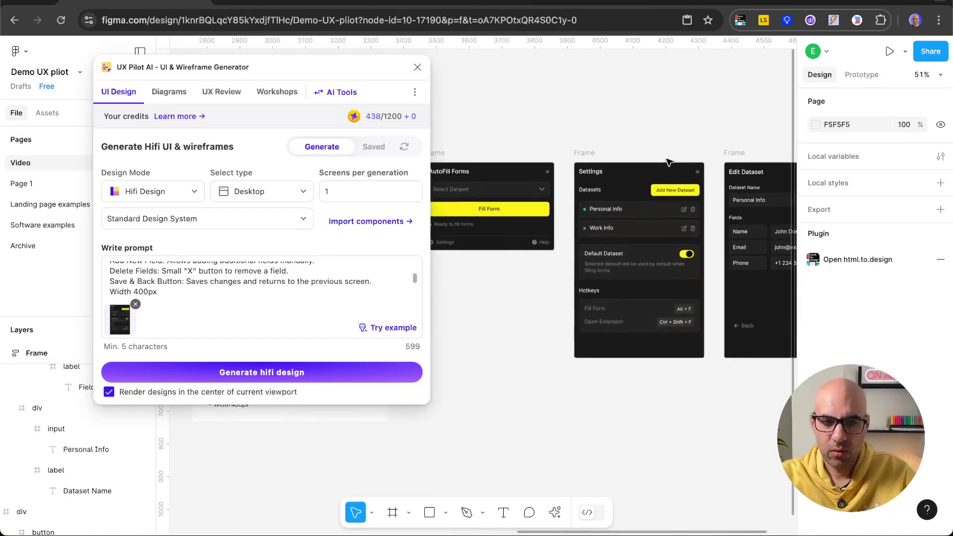